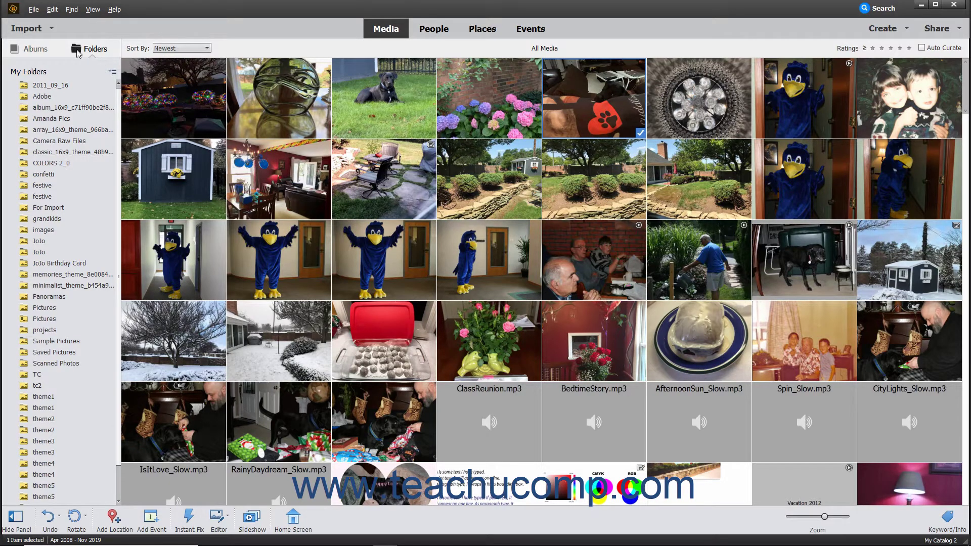
click(33, 9)
mouse_move(116, 23)
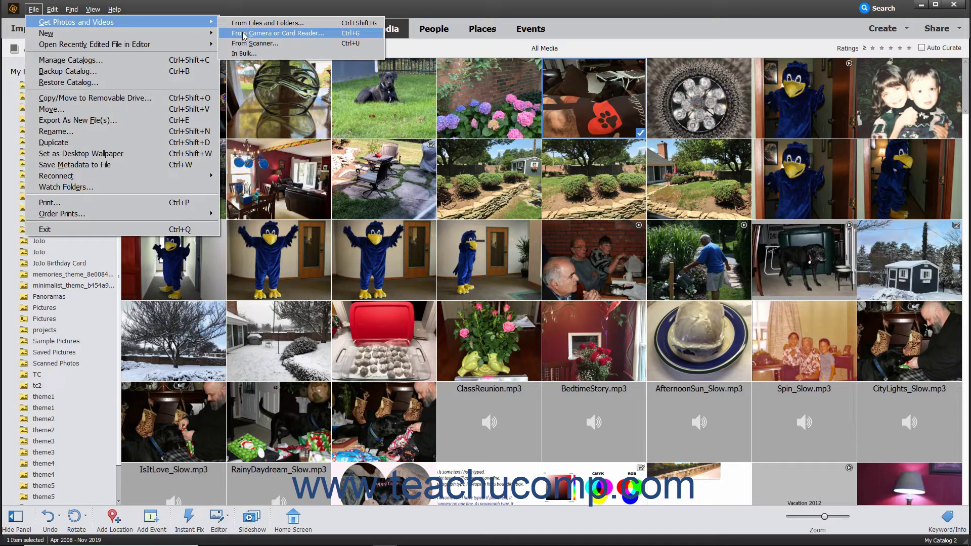
click(238, 9)
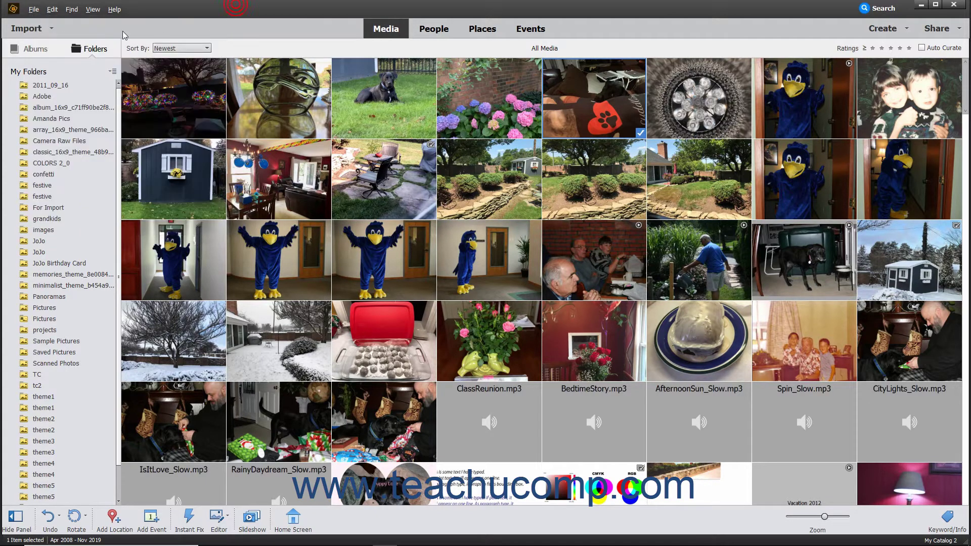
- Start an import from a camera or card reader with the Canon EOS DIGITAL REBEL XTi as the source
click(43, 31)
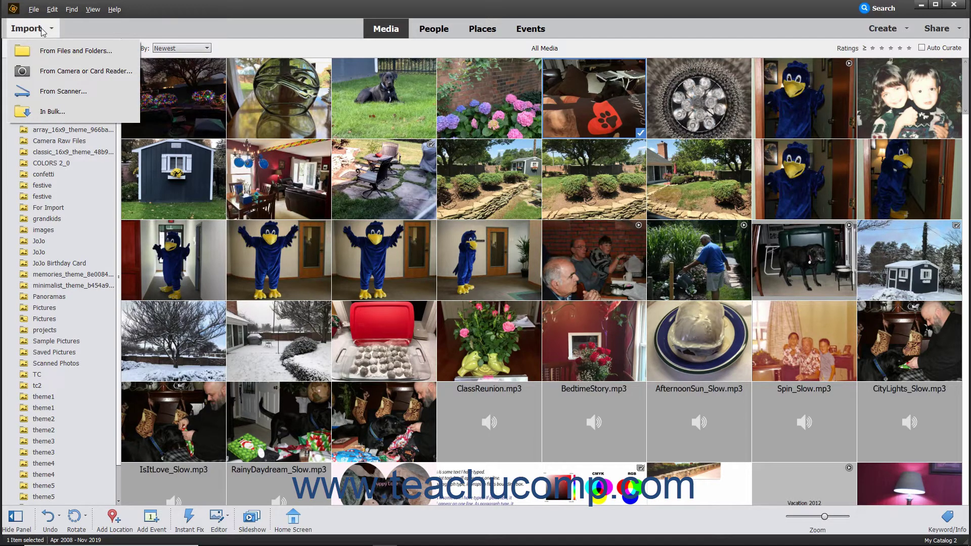
click(50, 70)
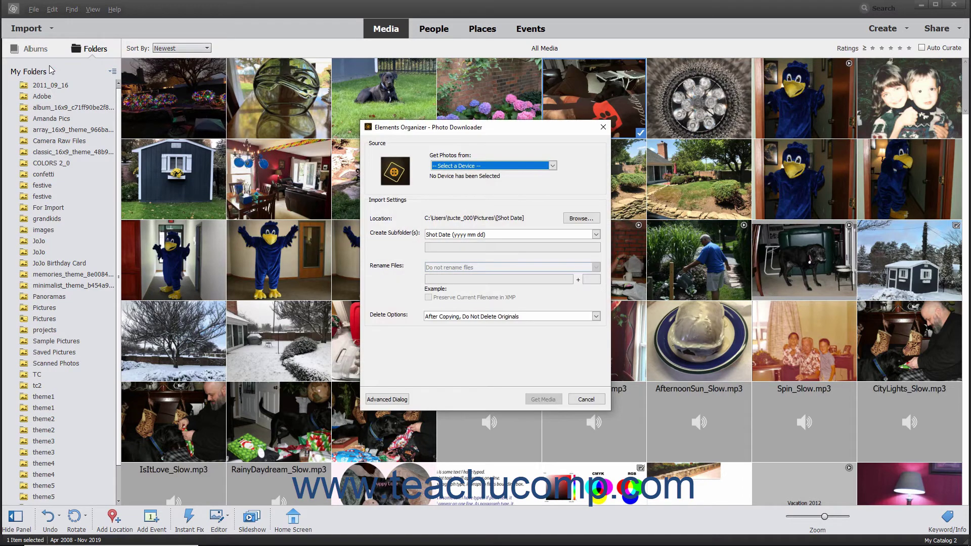
click(551, 165)
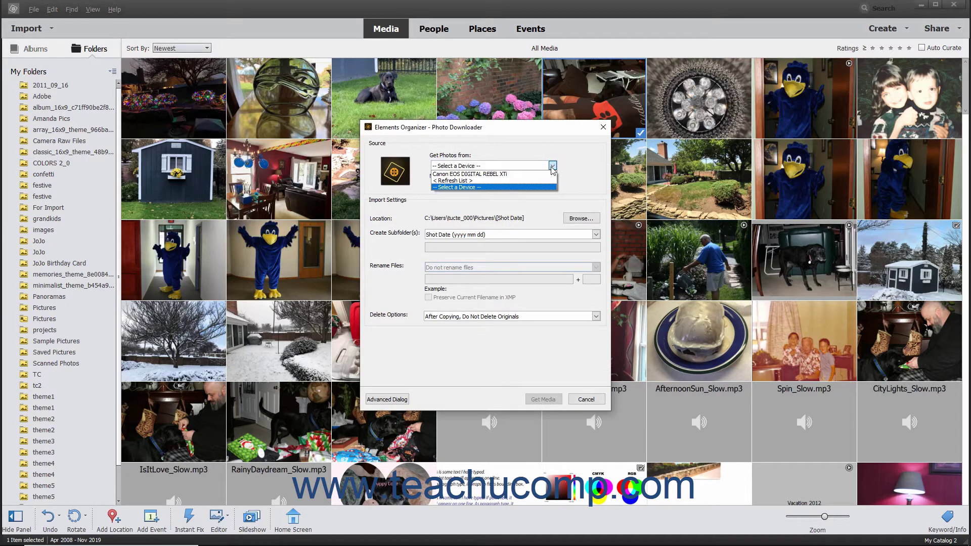
click(526, 173)
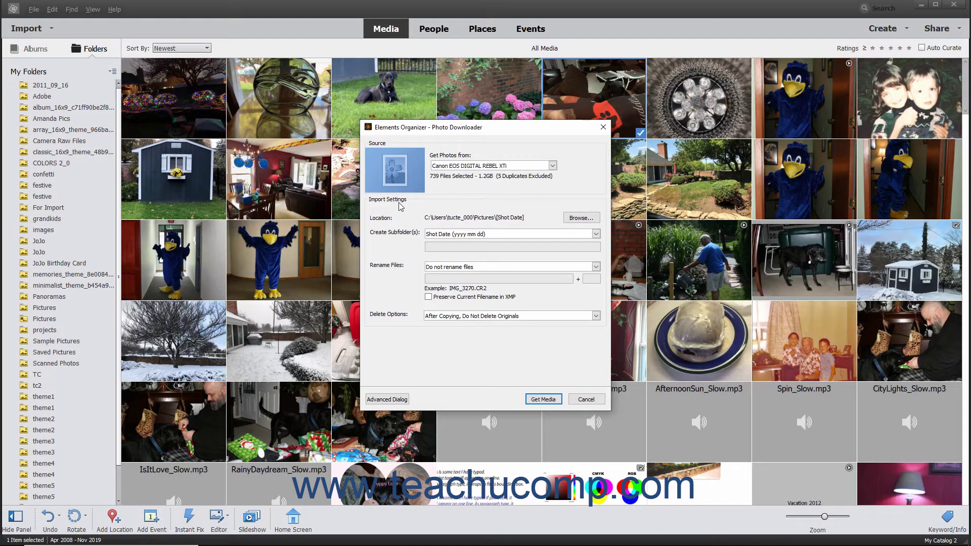
- Set the import location to the import1 folder inside Pictures
click(445, 219)
click(574, 219)
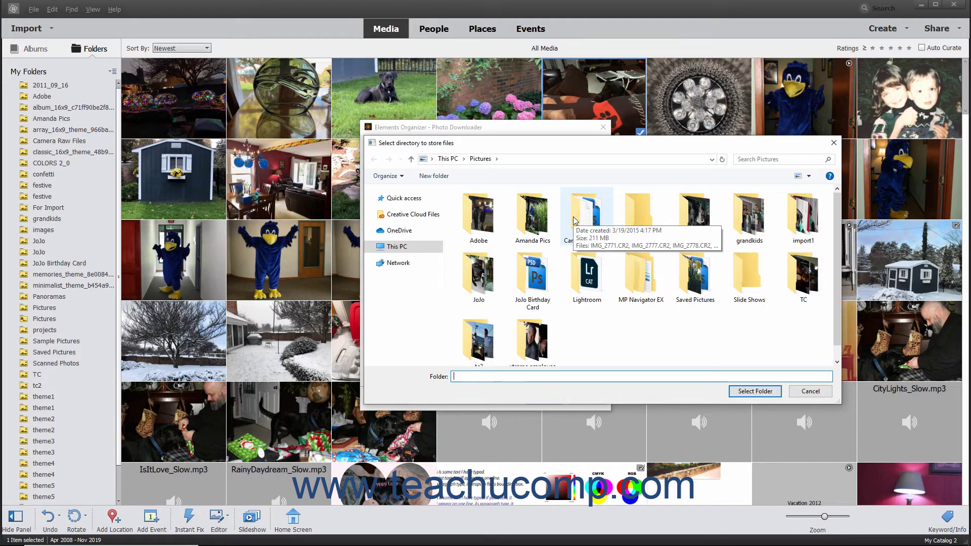
click(797, 228)
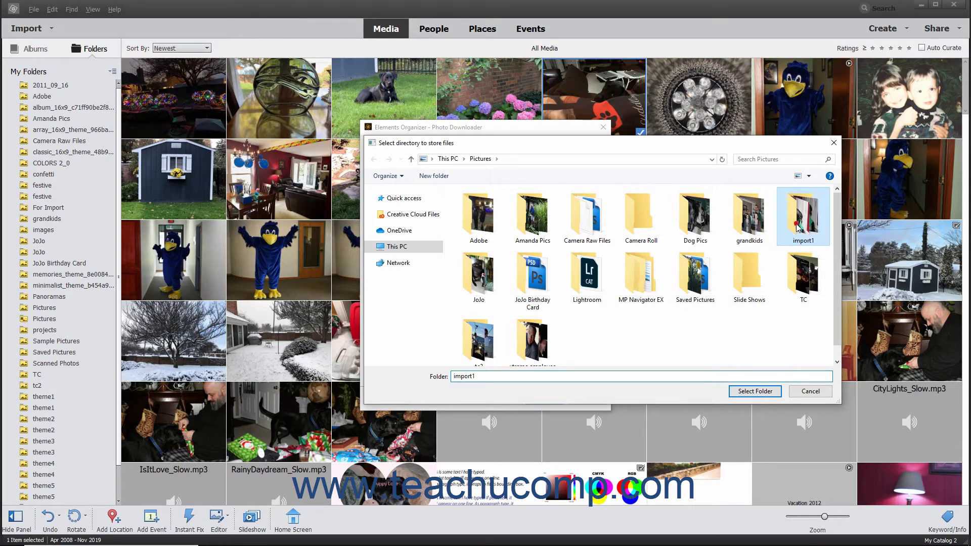
click(748, 392)
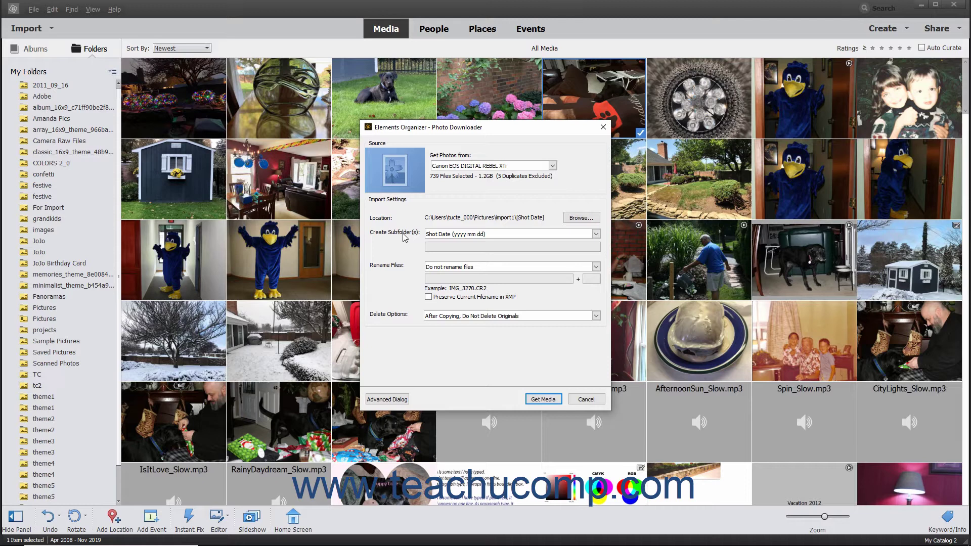
- Try the None and Custom Name options for the import subfolders
click(596, 235)
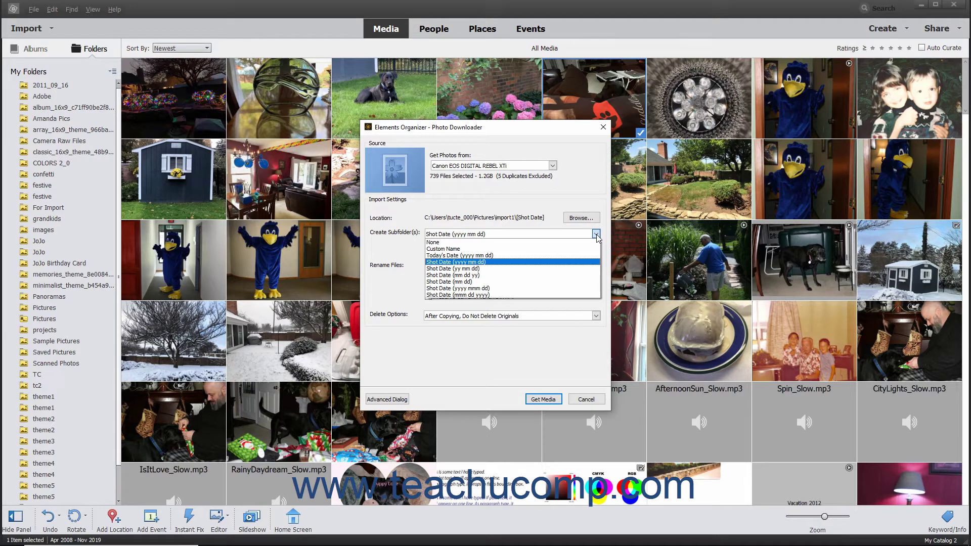
click(596, 235)
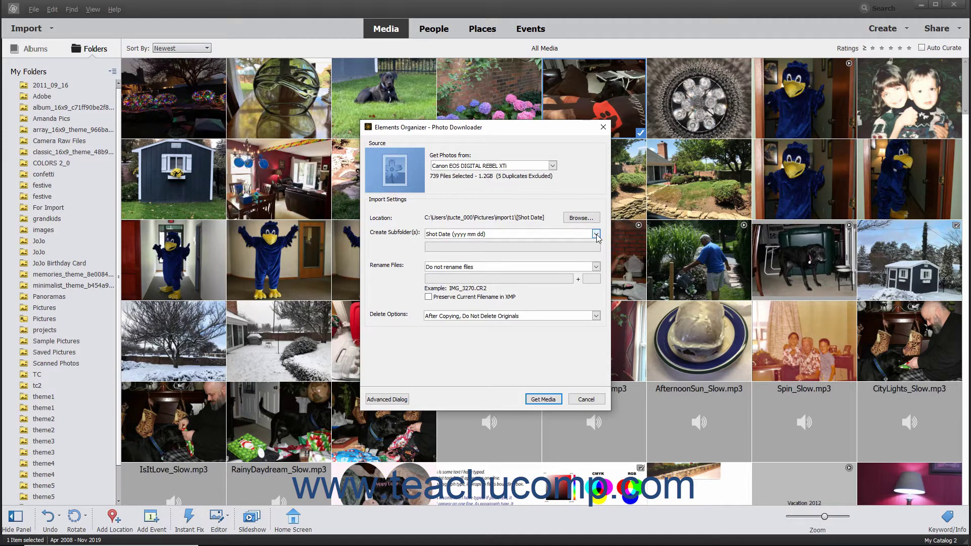
click(596, 234)
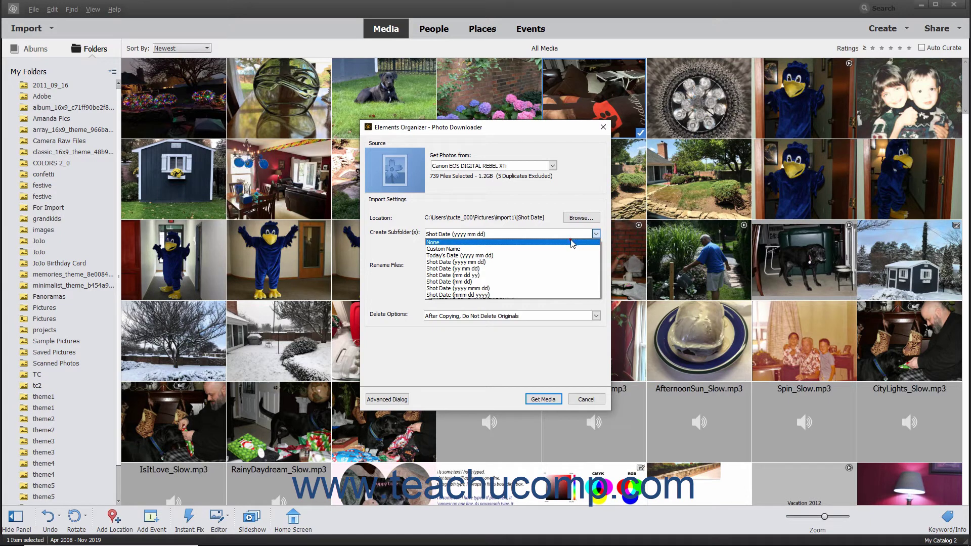
click(572, 241)
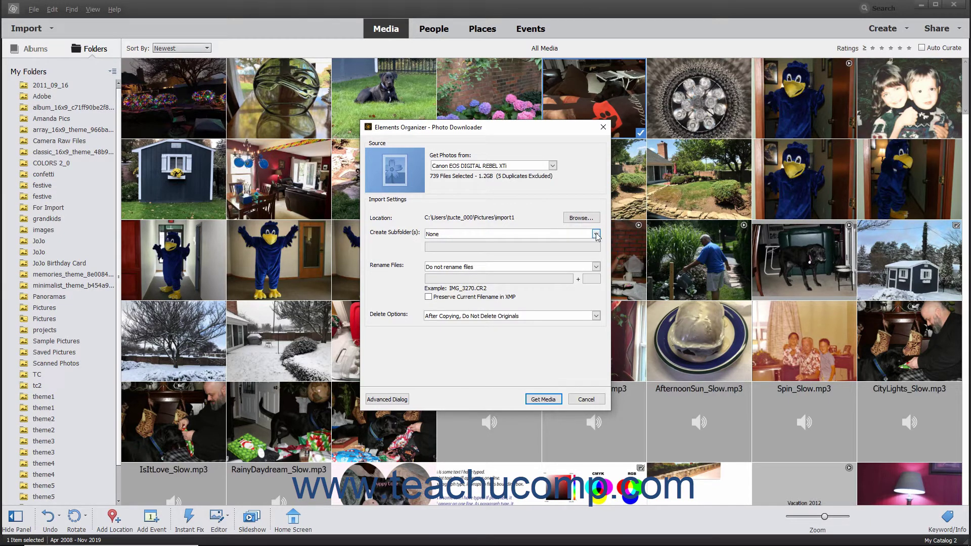
click(596, 235)
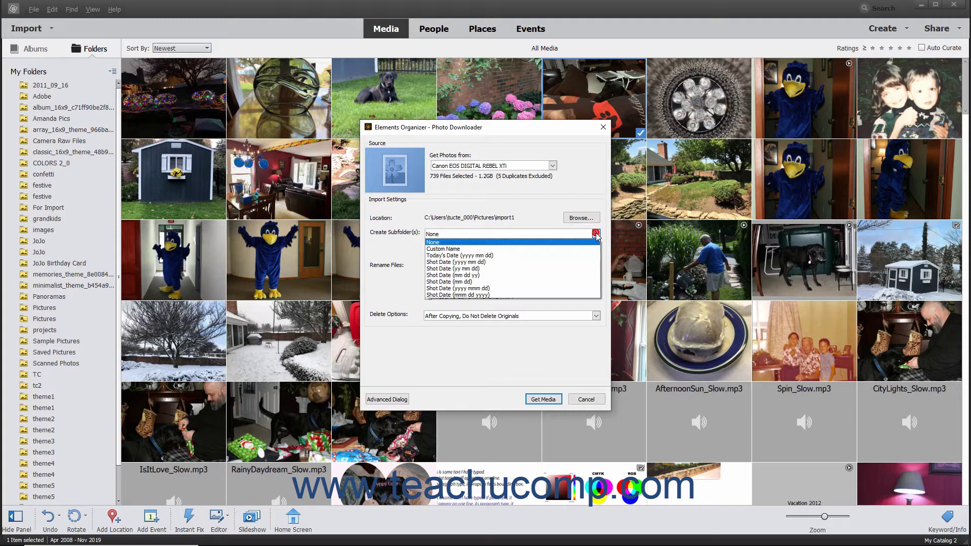
click(565, 248)
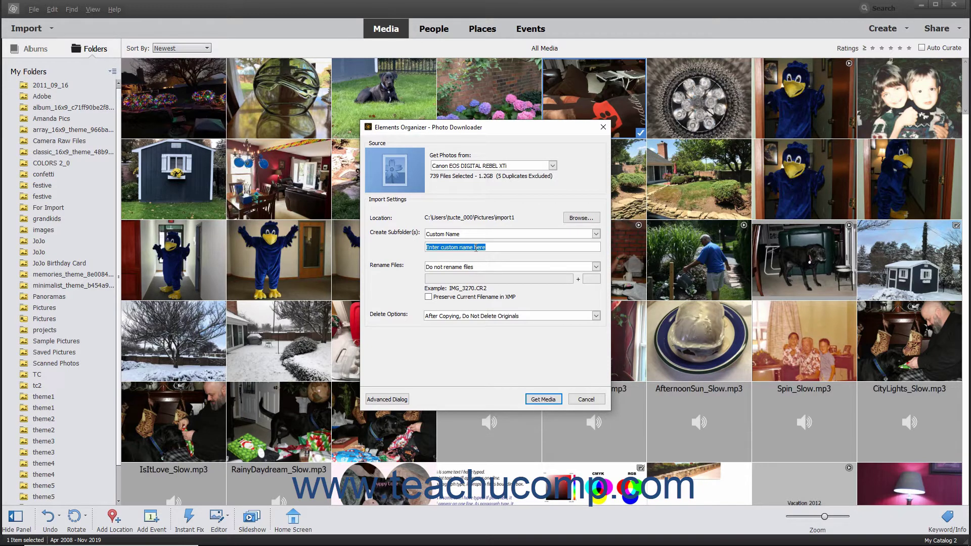
- Set the import subfolder naming to Today's Date (yyyy mm dd)
click(595, 234)
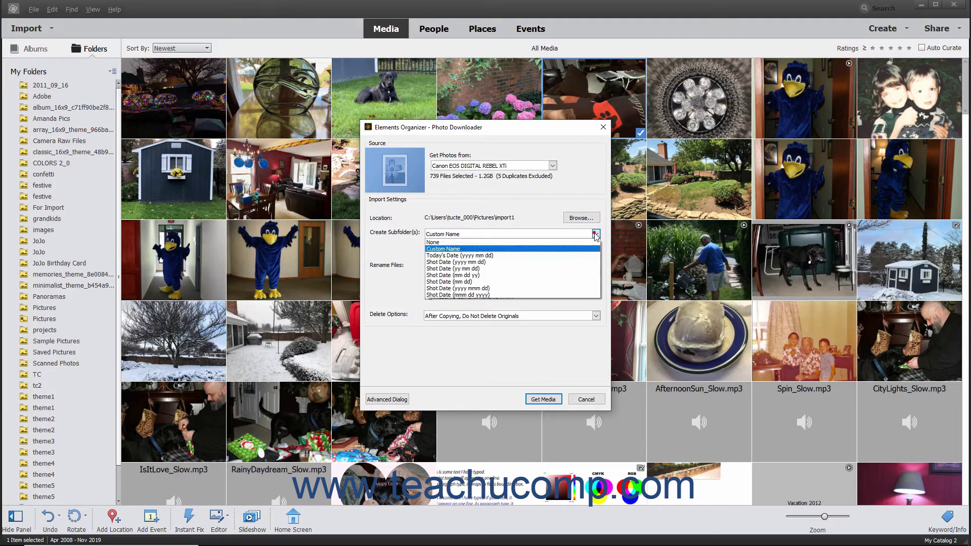
click(462, 255)
click(596, 235)
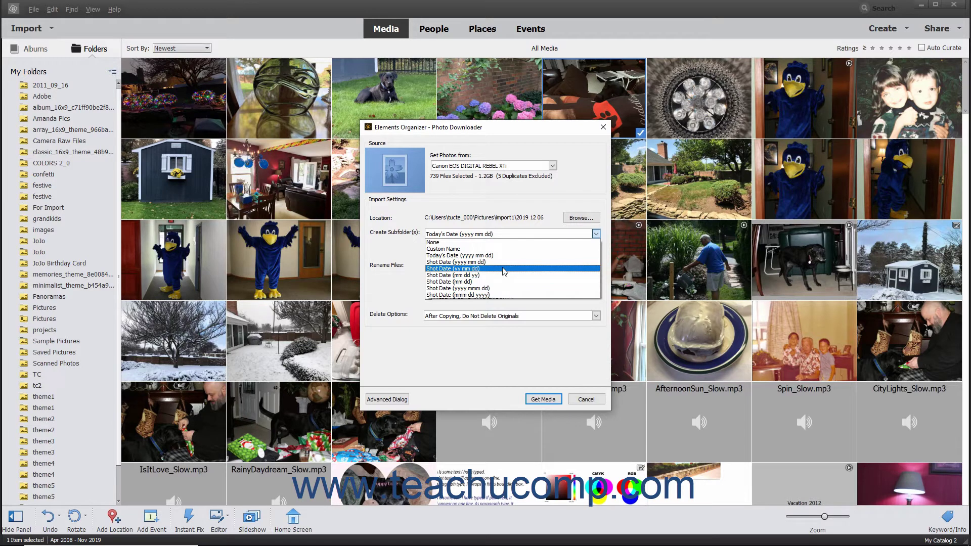
click(596, 235)
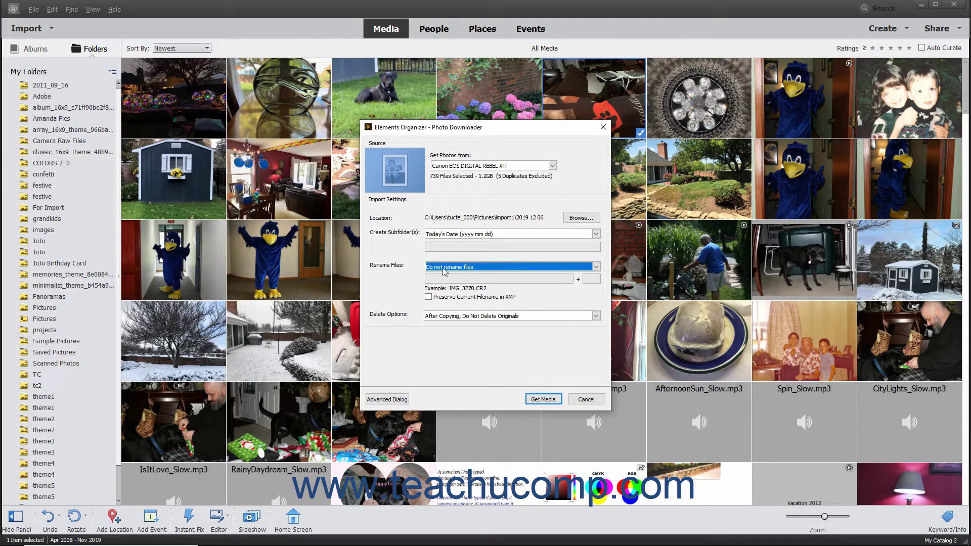
- Try the Custom Name option for renaming the imported files
click(597, 268)
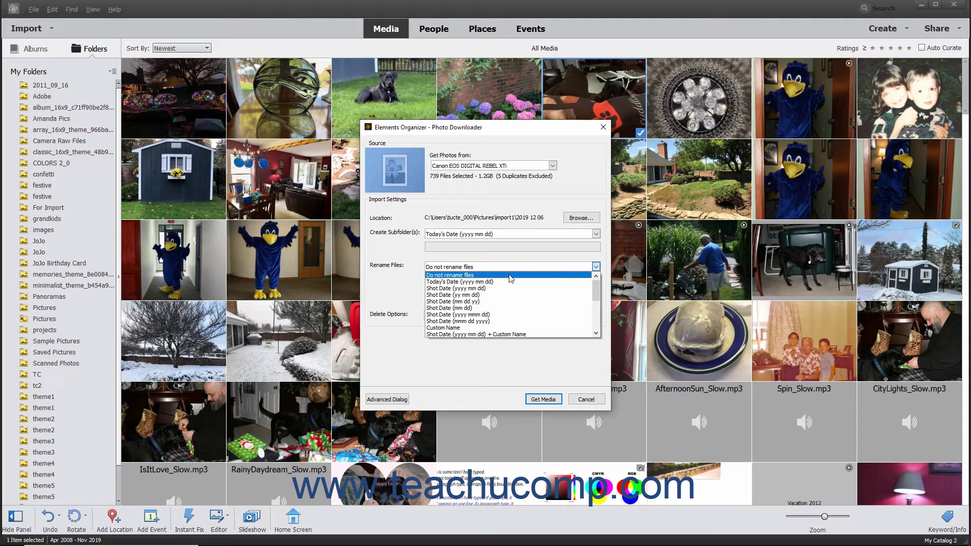
click(460, 328)
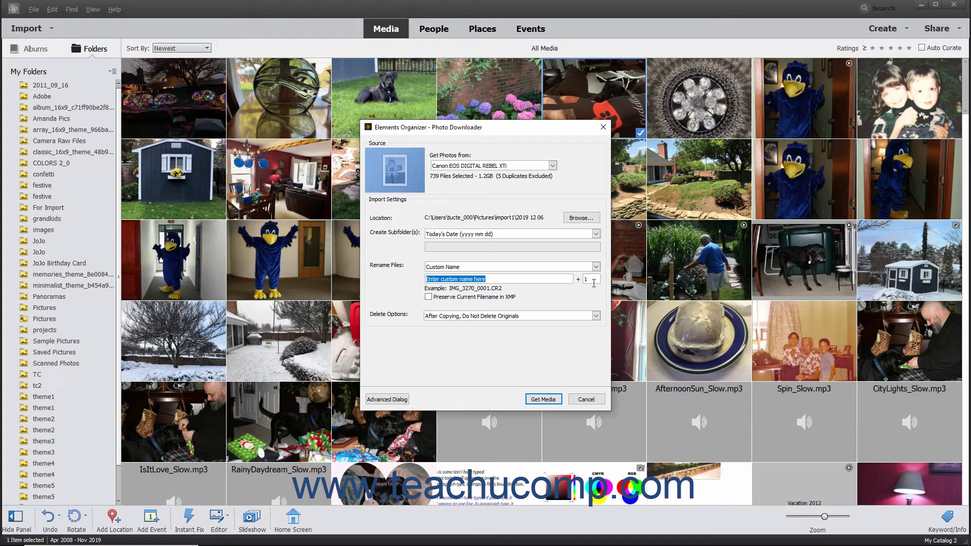
click(593, 284)
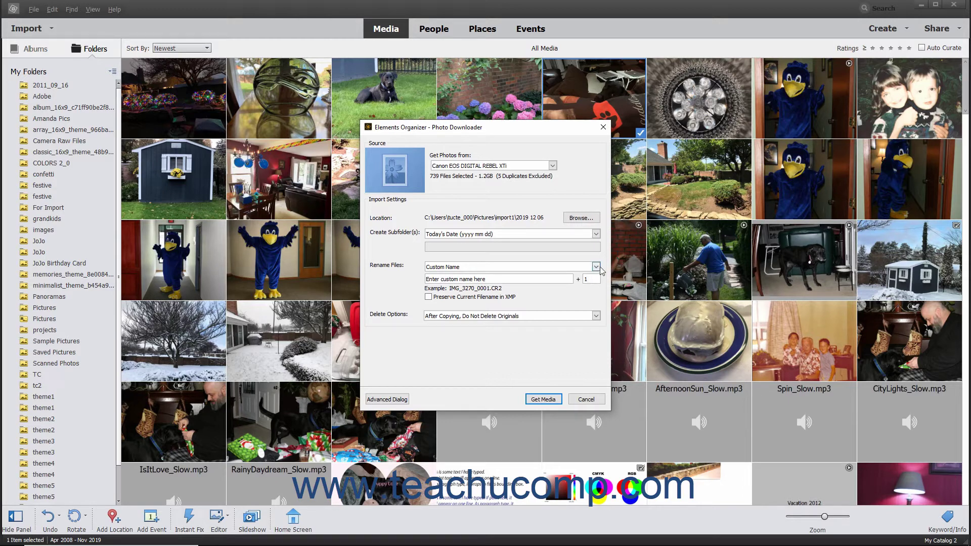
- Apply an Advanced Rename to the files, replacing the underscore text element between the creation date and sequence number with "-"
click(596, 266)
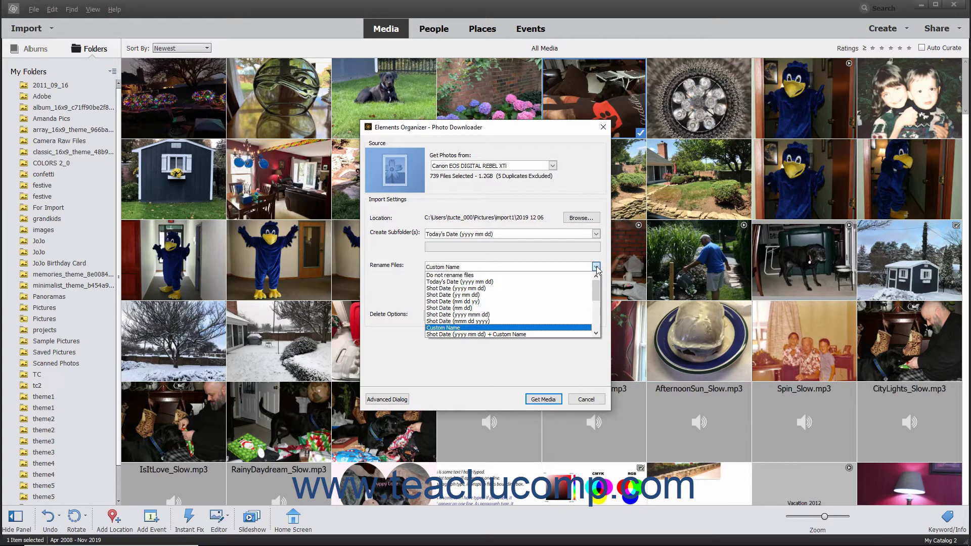
scroll(498, 334, down, 5)
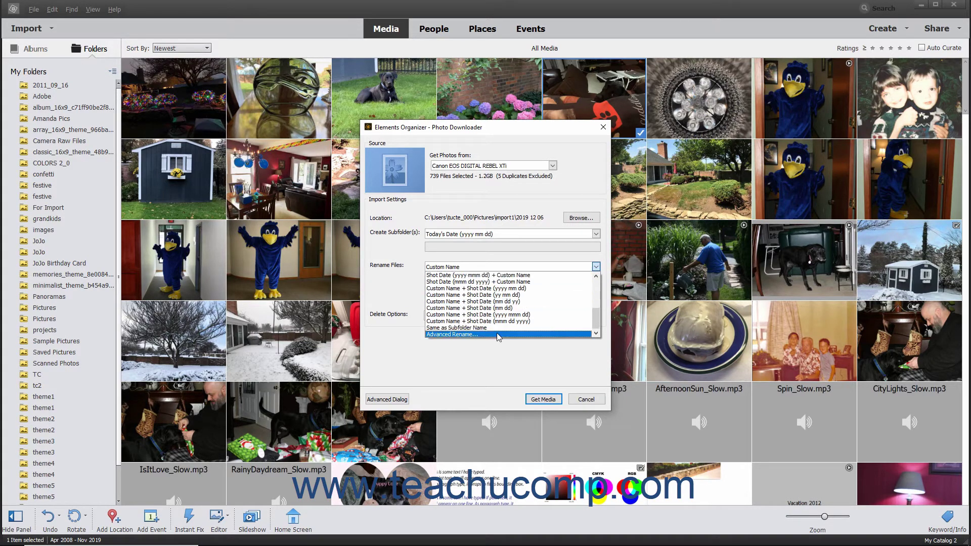
click(497, 333)
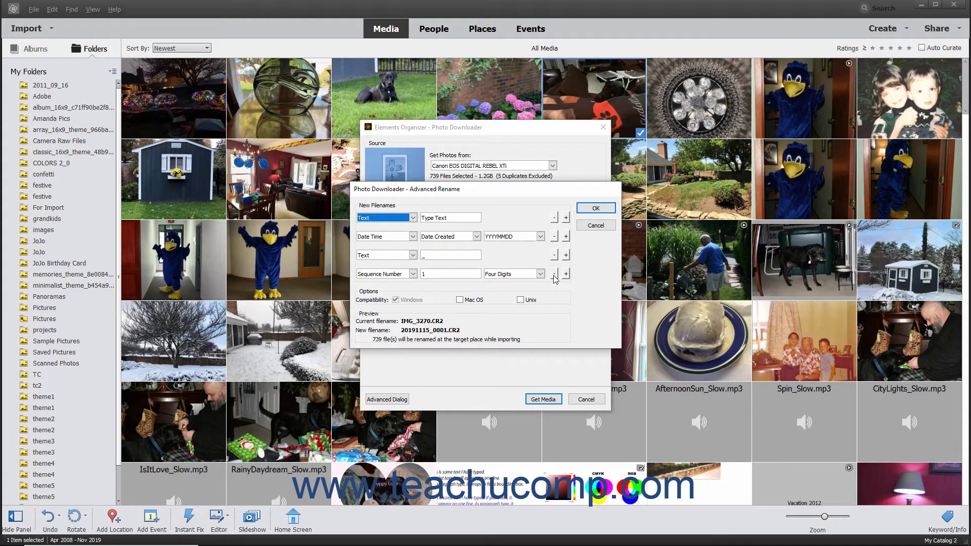
click(555, 256)
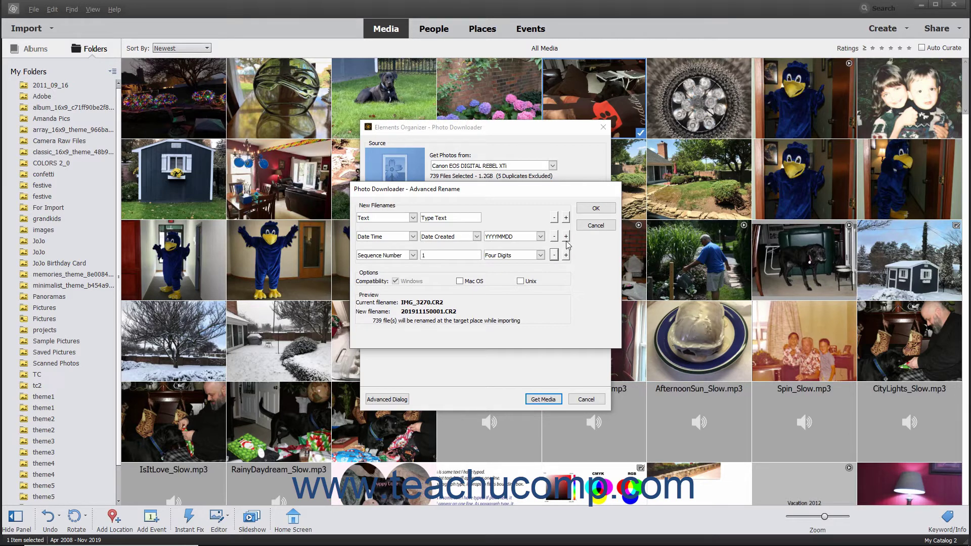
click(566, 240)
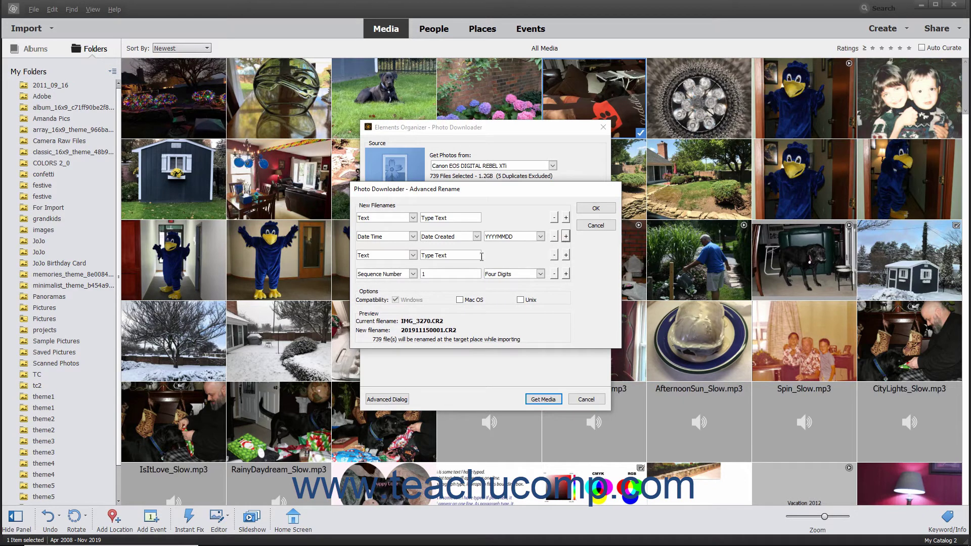
click(471, 258)
text(-)
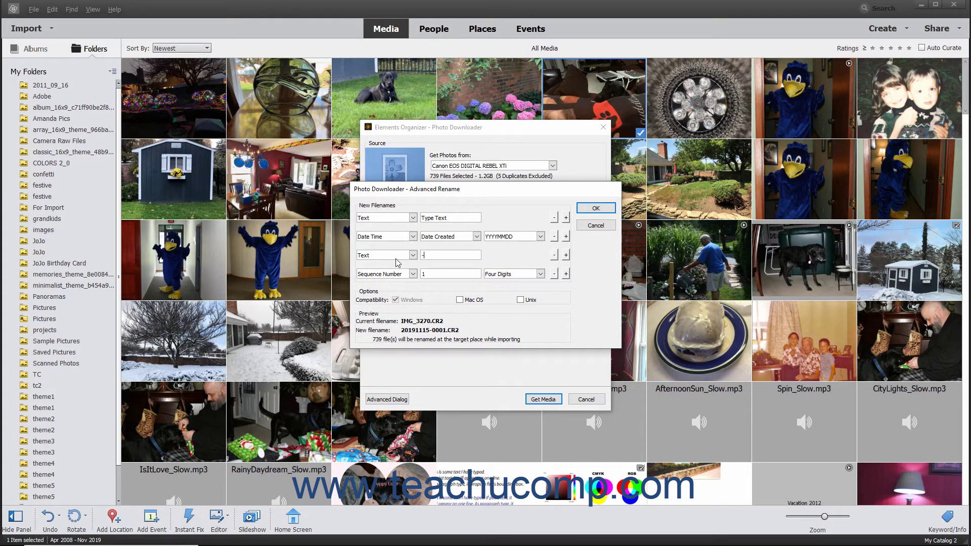
click(476, 237)
click(477, 236)
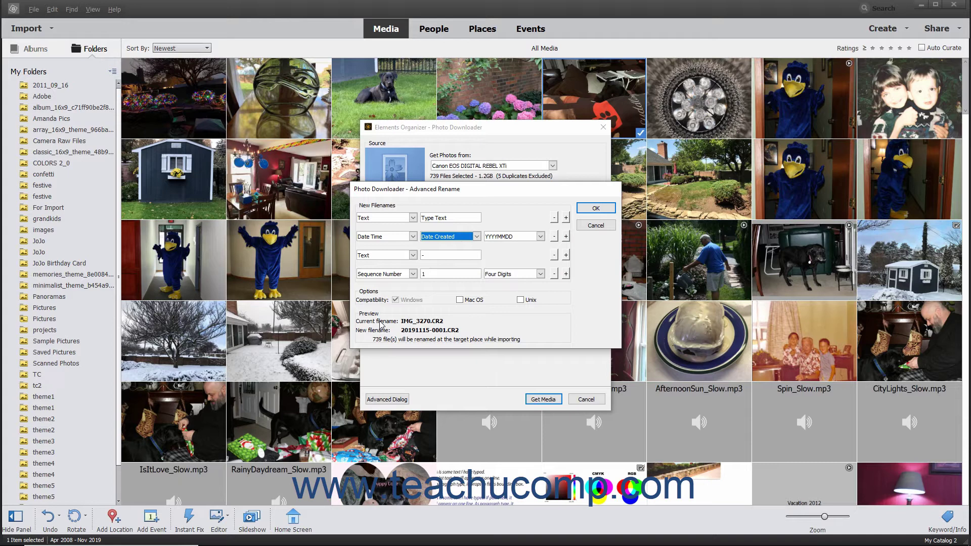
click(582, 213)
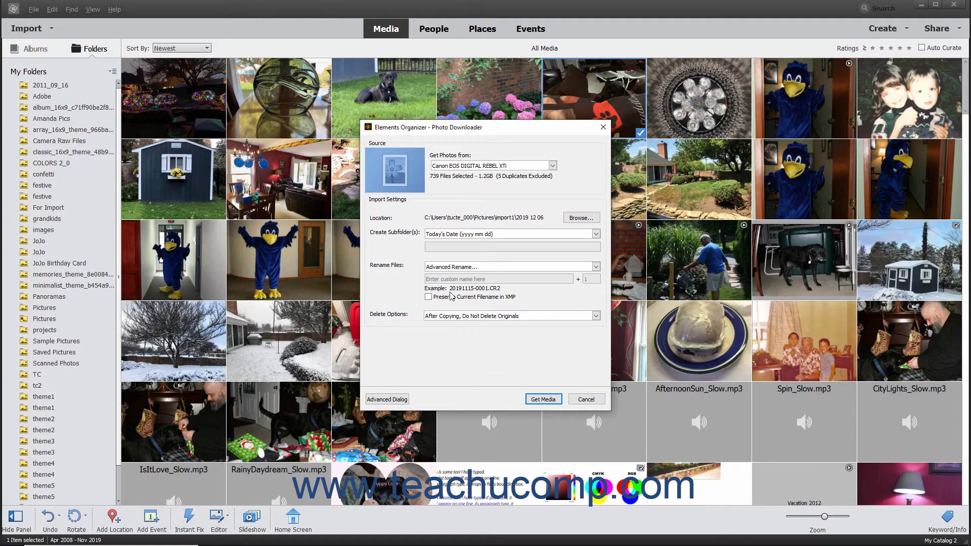
- Preserve the current filename in XMP and keep the delete option at After Copying, Do Not Delete Originals
click(429, 297)
click(596, 316)
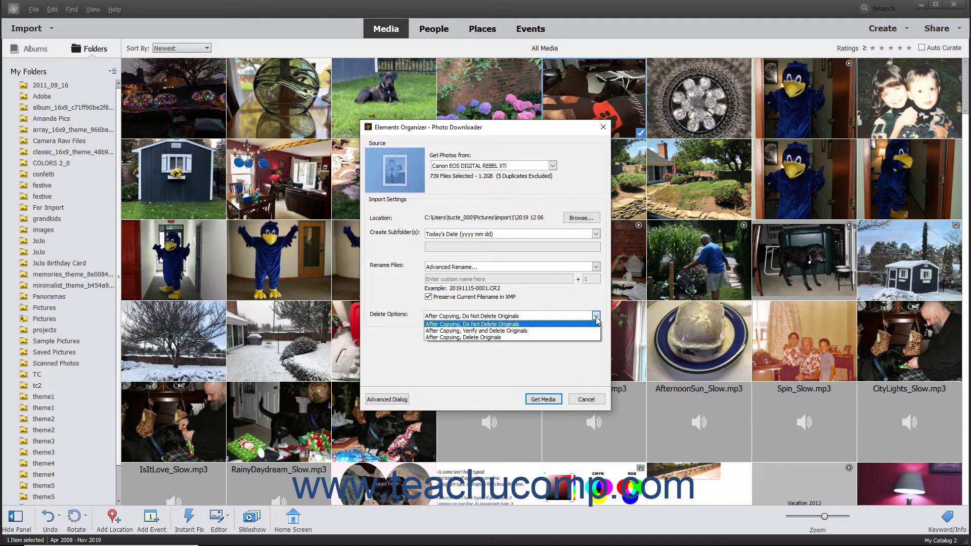
click(596, 317)
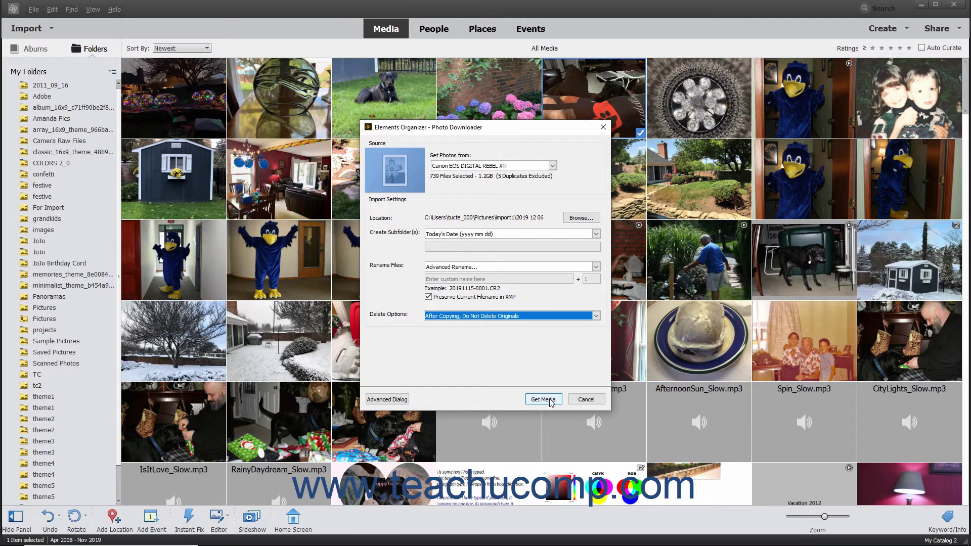
- Switch the Photo Downloader to its advanced view and exclude IMG_3203.JPG from the import
click(387, 399)
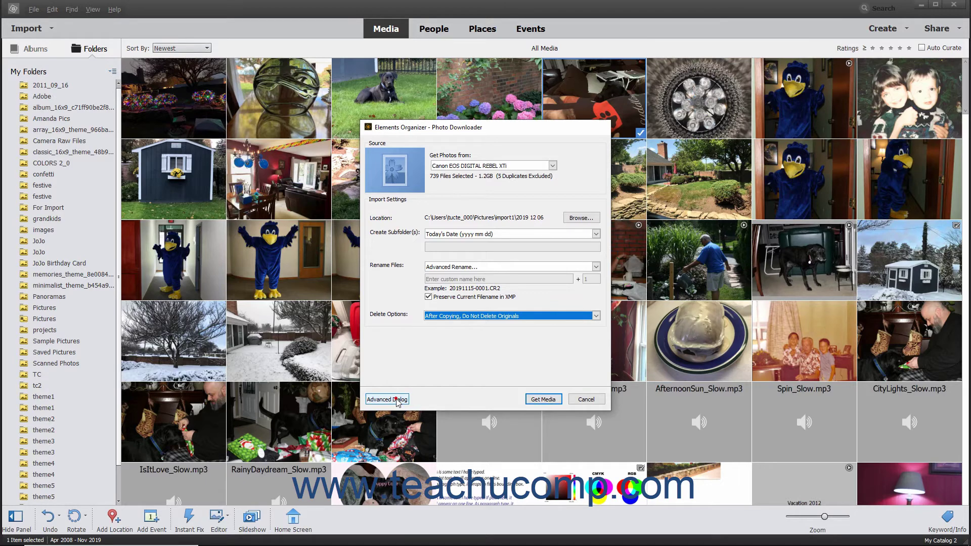
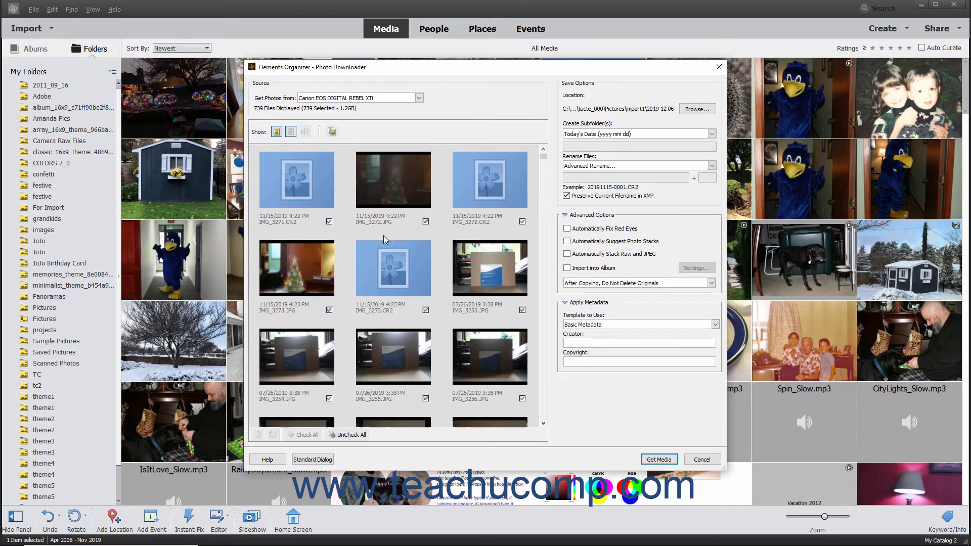
scroll(384, 240, down, 3)
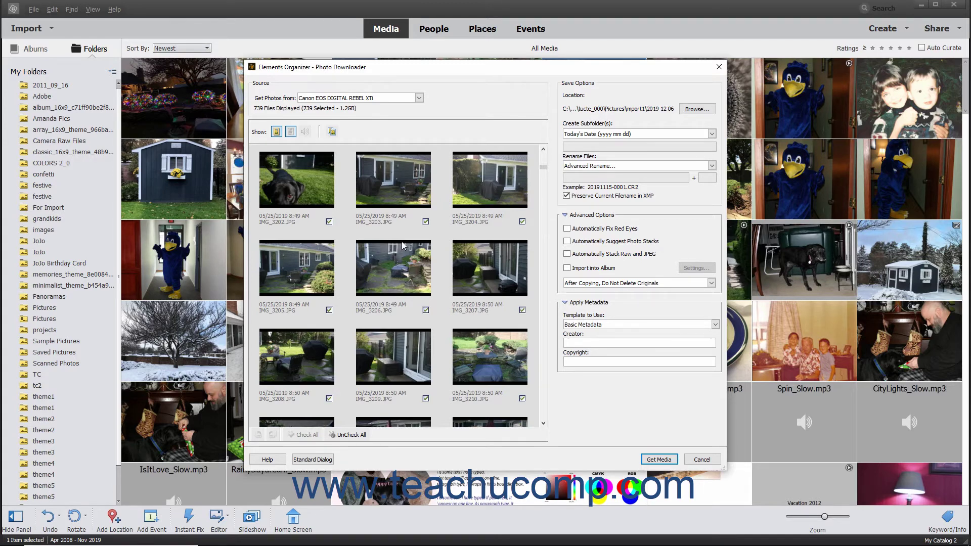
click(426, 221)
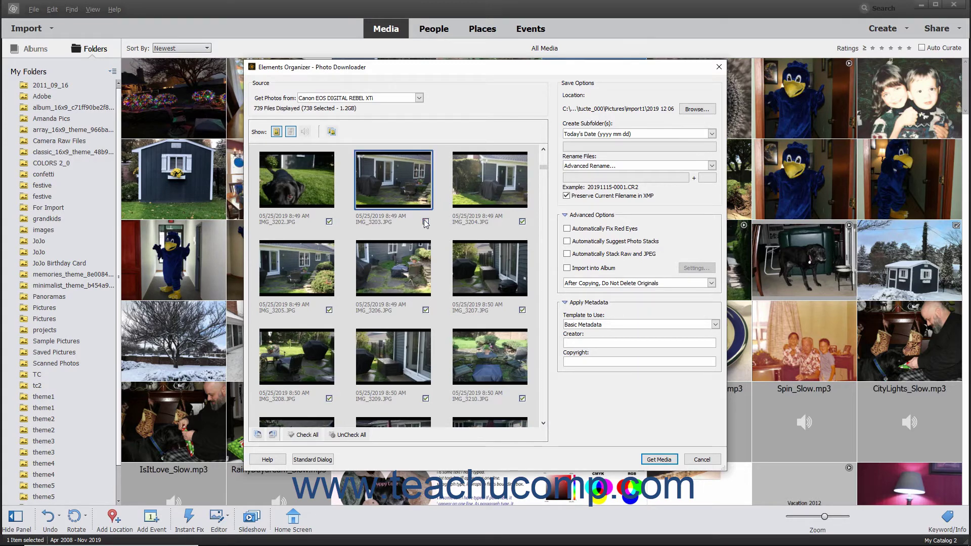
- Clear the whole file selection and include only IMG_3200.JPG, IMG_3201.JPG, IMG_3220.JPG and IMG_3222.JPG in the import
click(347, 435)
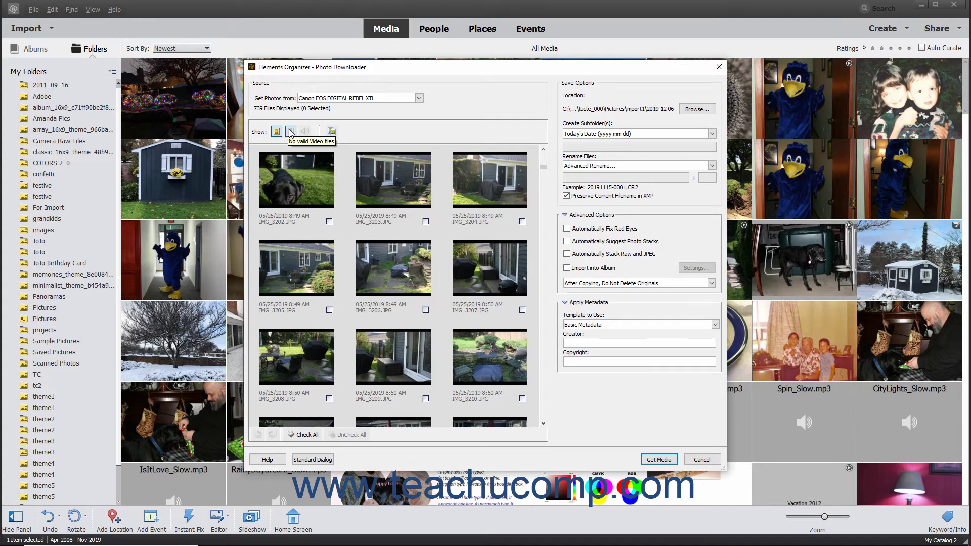
scroll(339, 212, up, 2)
click(426, 310)
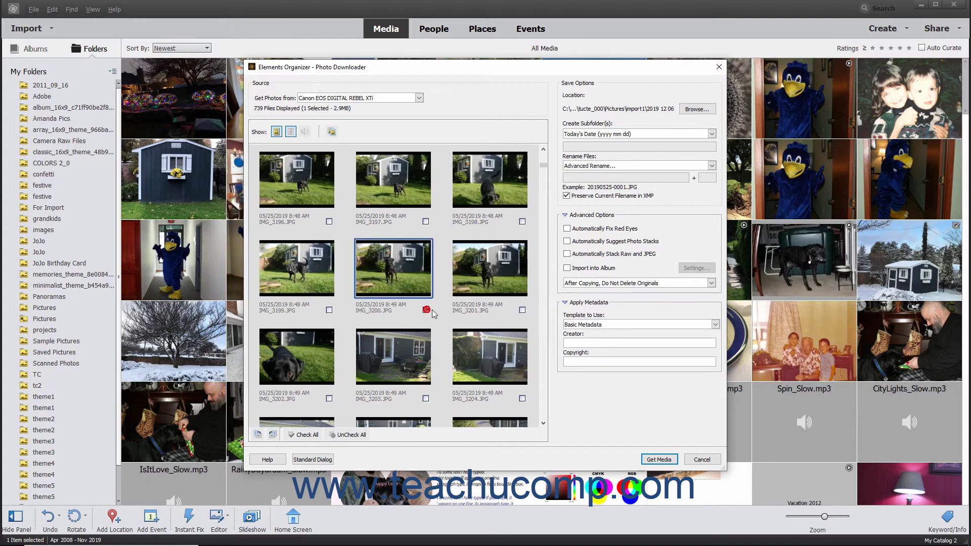
click(522, 310)
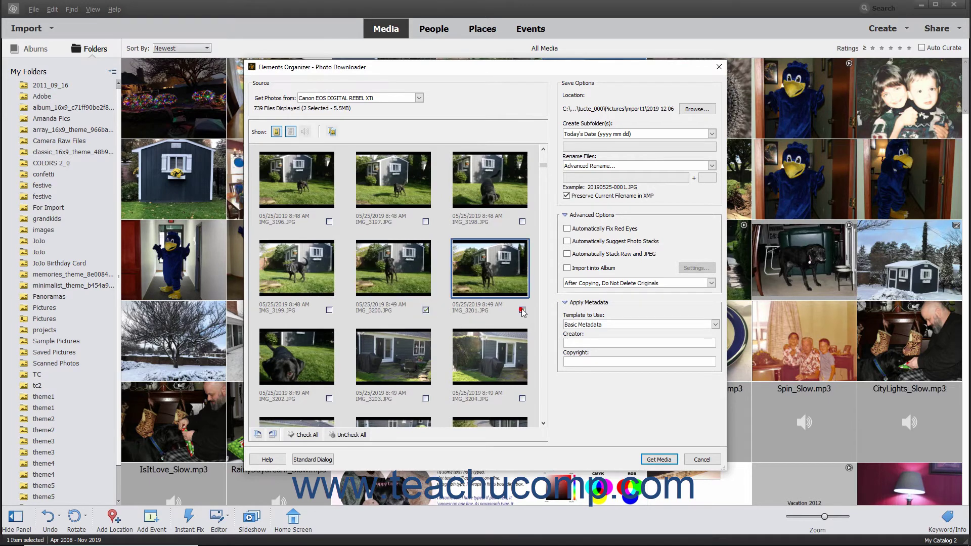
scroll(493, 306, down, 6)
click(329, 398)
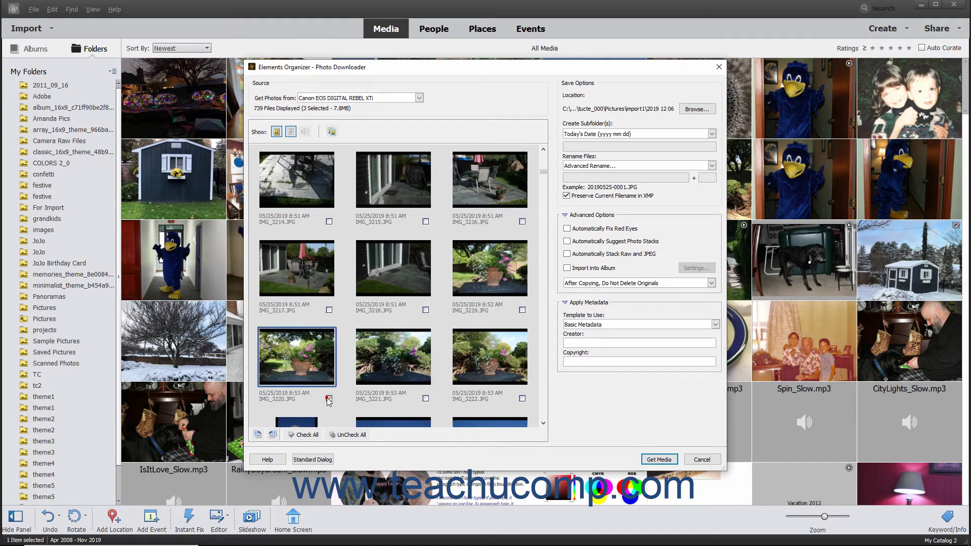
click(522, 399)
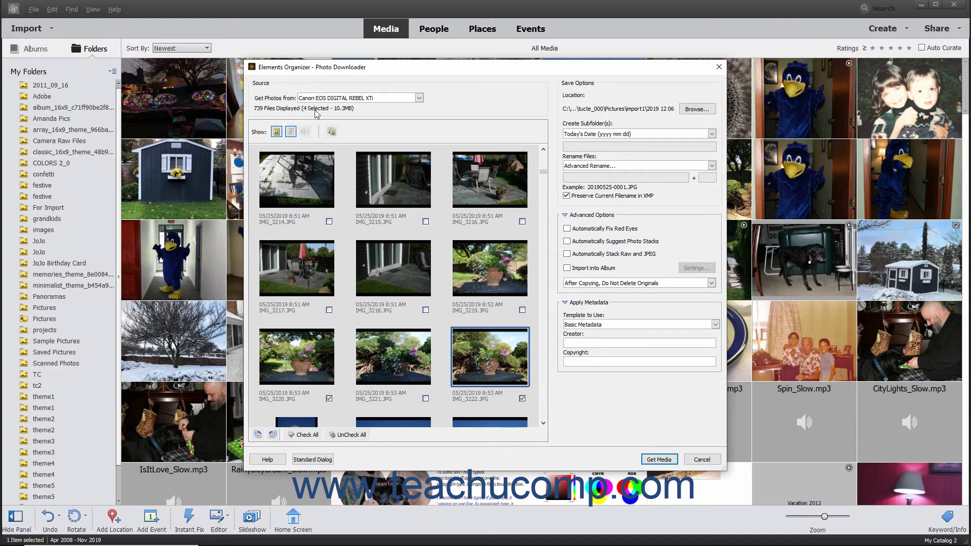
- Try creating subfolders by Custom Groups(Advanced), with the grouping slider raised to 33
click(711, 134)
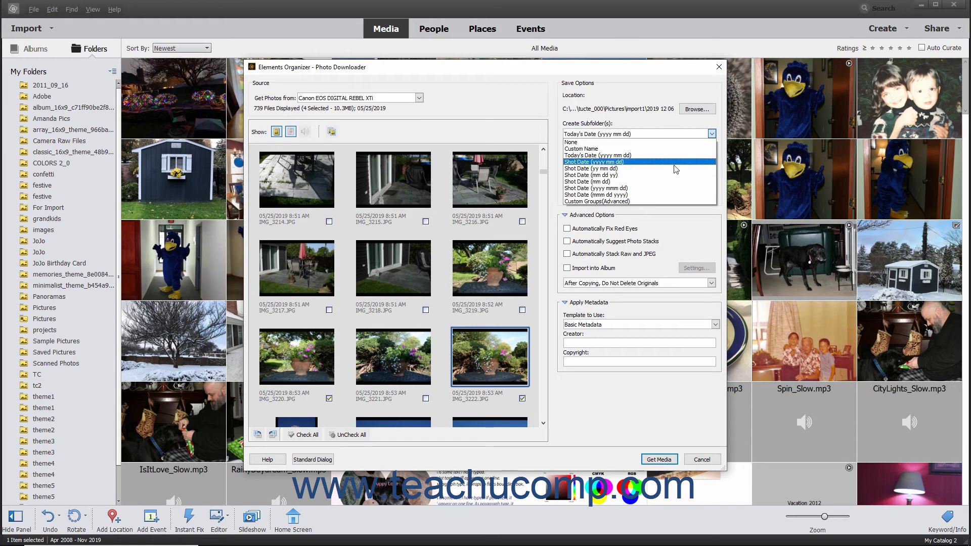
click(657, 201)
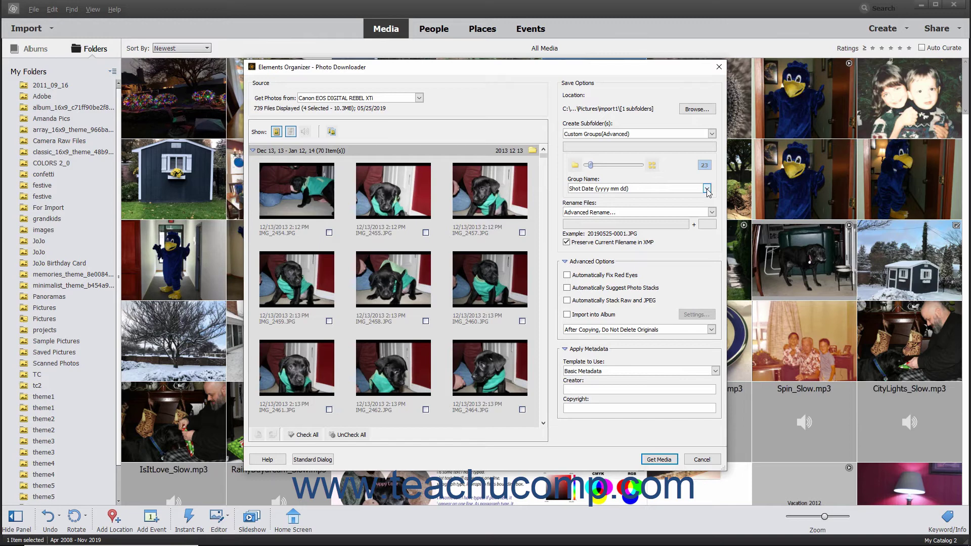
click(707, 189)
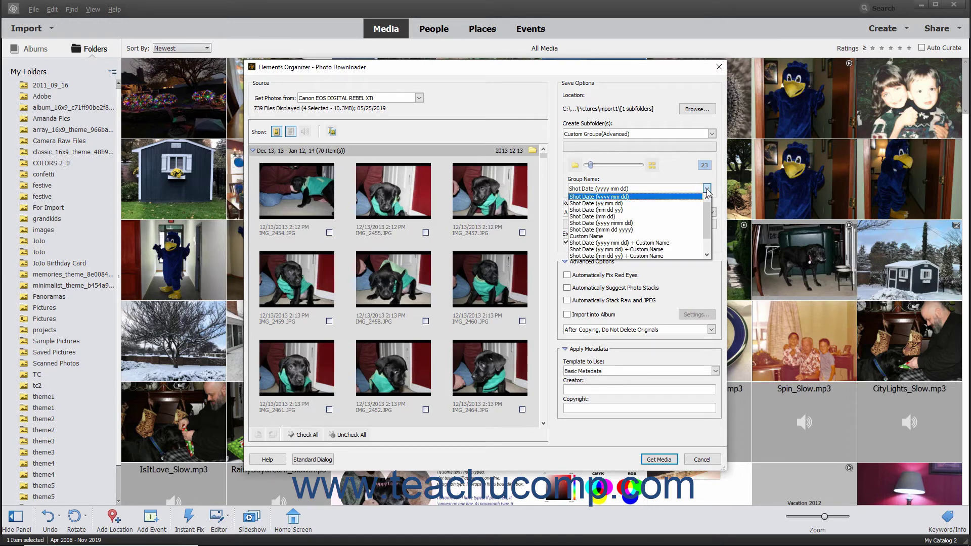
click(707, 190)
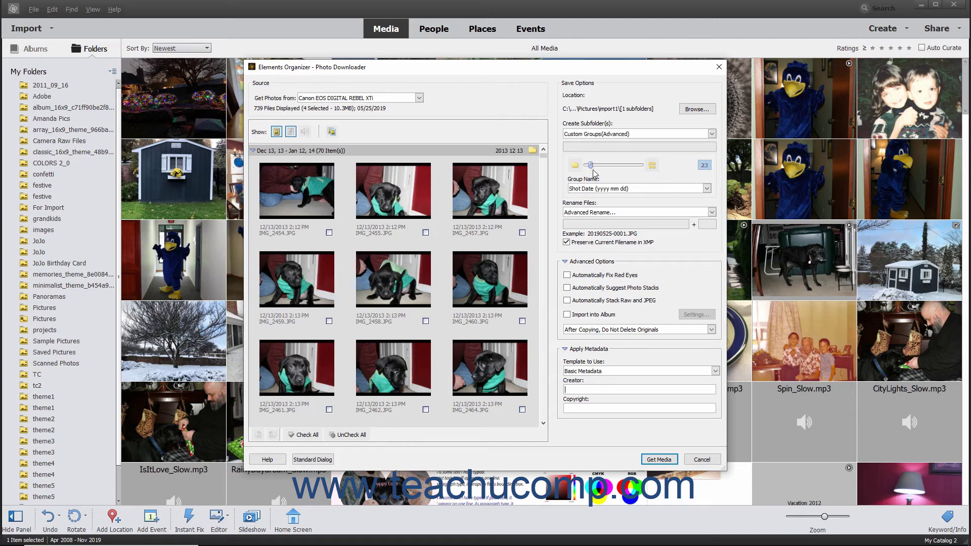
drag(592, 167, 594, 170)
- Try Custom Name as the group name and select the name of the Dec 13, 13 - Dec 25, 13 group
click(706, 189)
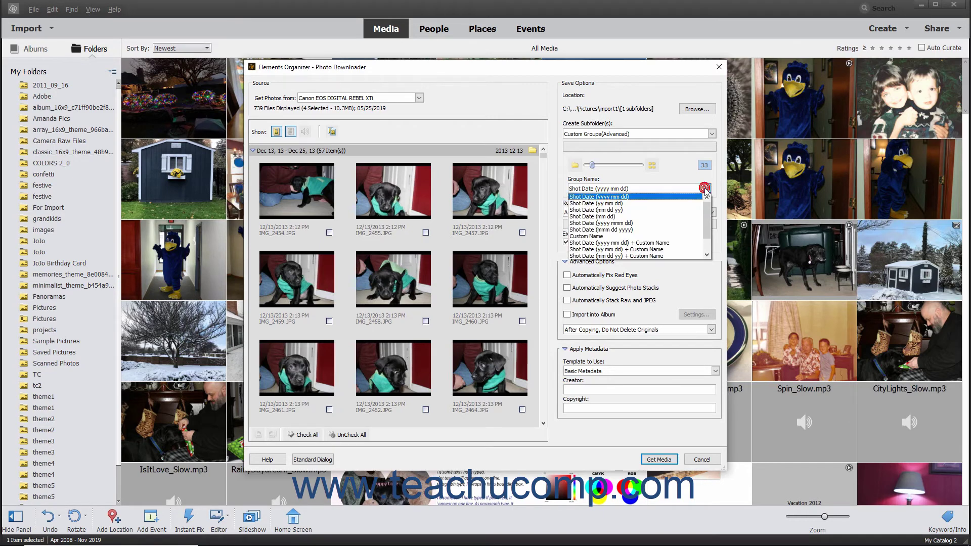
click(613, 236)
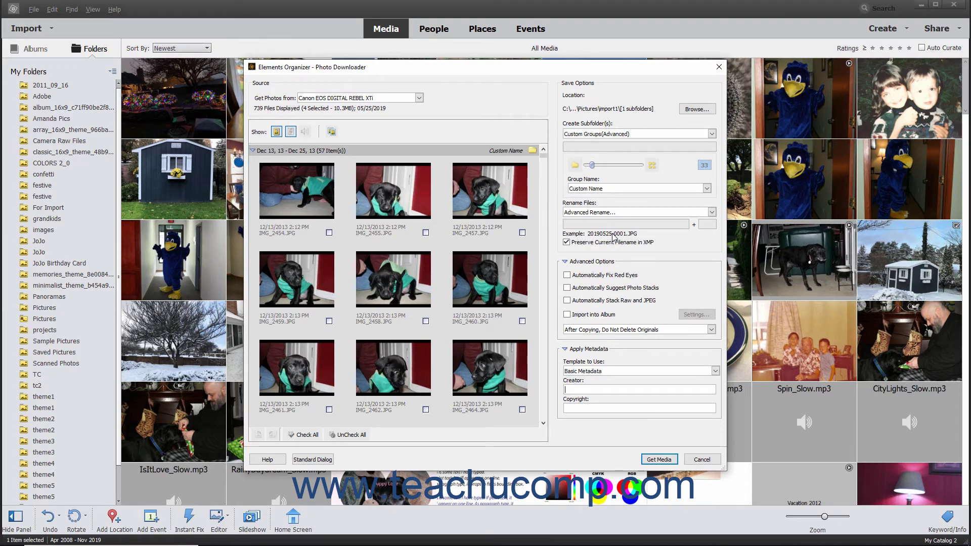
click(515, 151)
- Rotate IMG_2455.JPG to the left and back to its original orientation
click(417, 195)
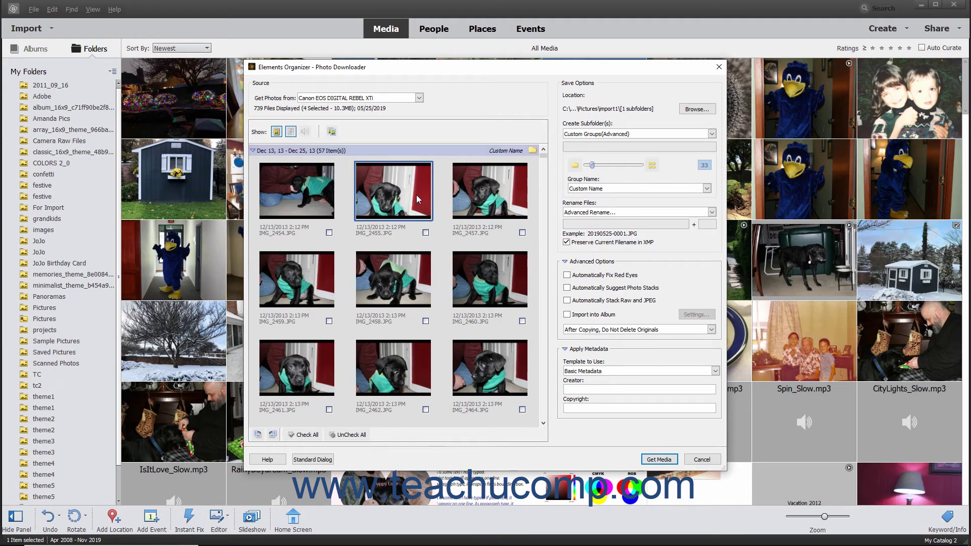
click(258, 434)
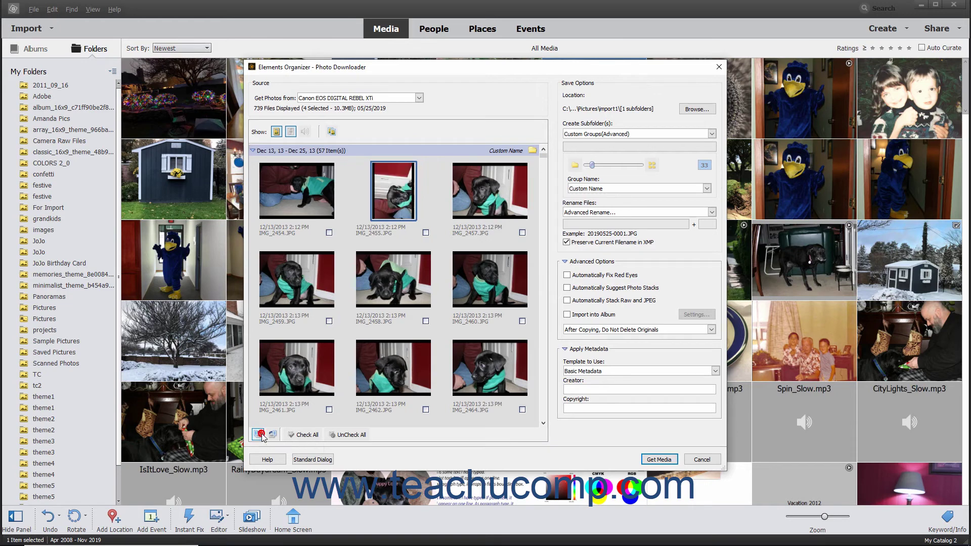
click(272, 435)
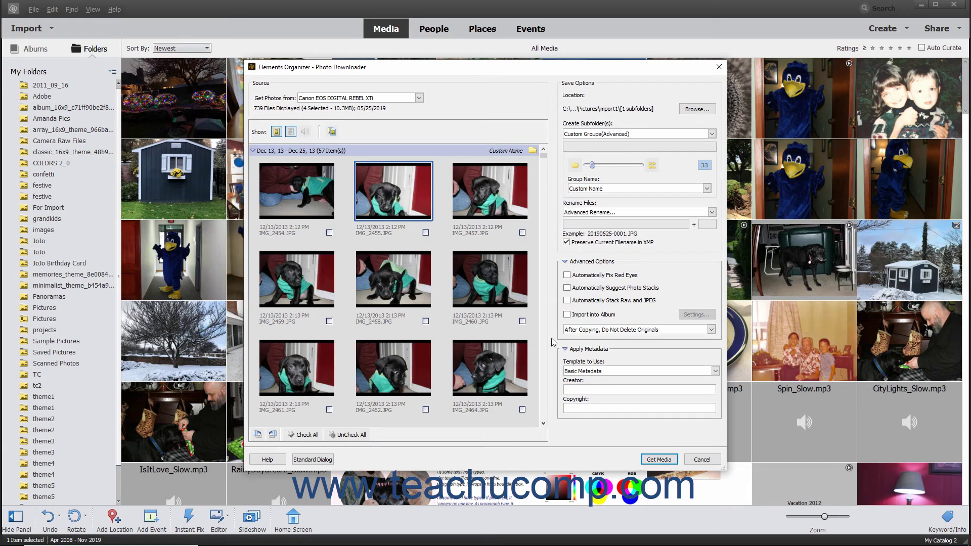
- Try importing the files into the Floral Pics album, then turn Import into Album off again
click(565, 263)
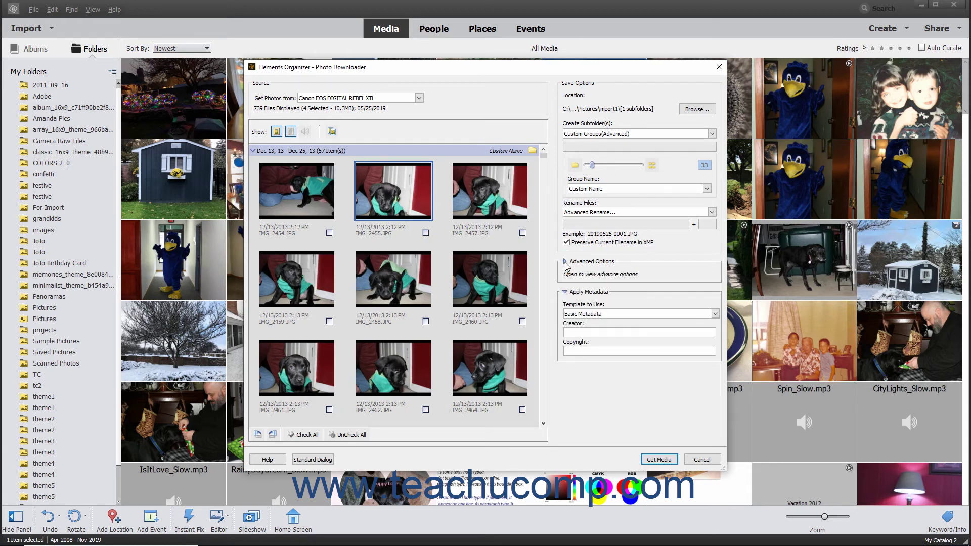
click(565, 263)
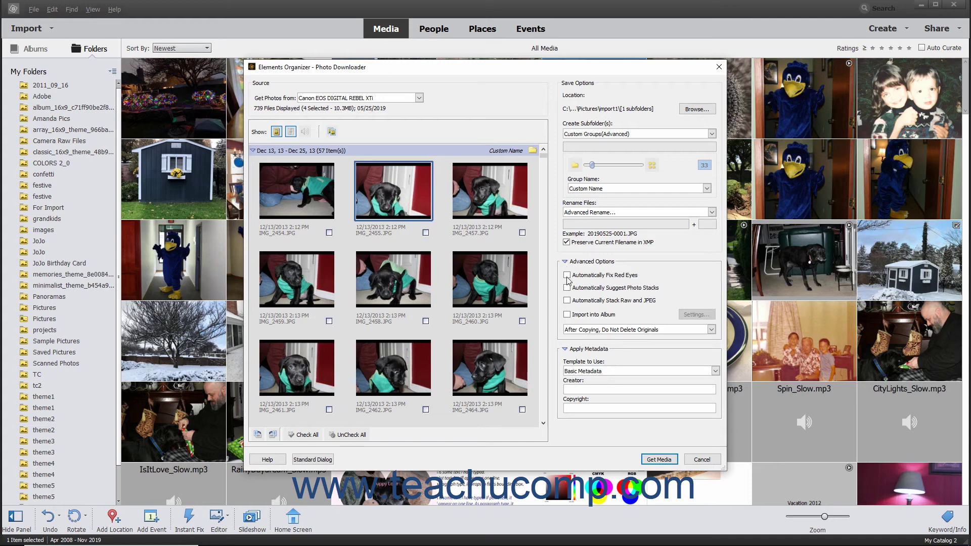
click(567, 315)
click(696, 314)
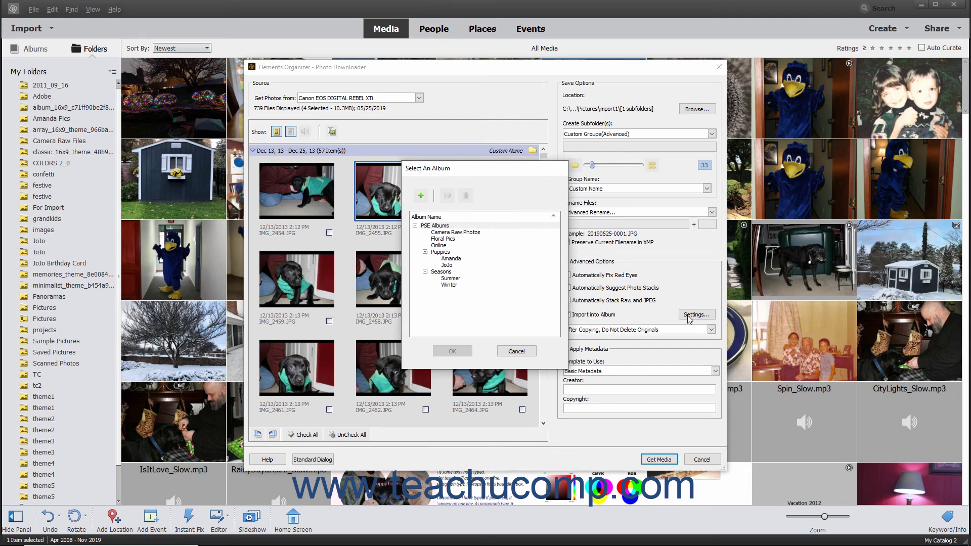
click(443, 239)
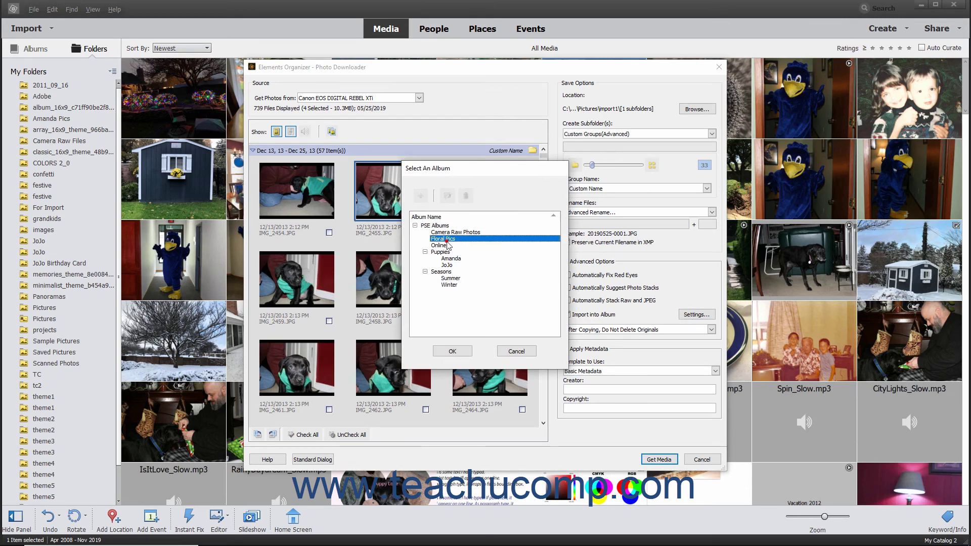
click(453, 351)
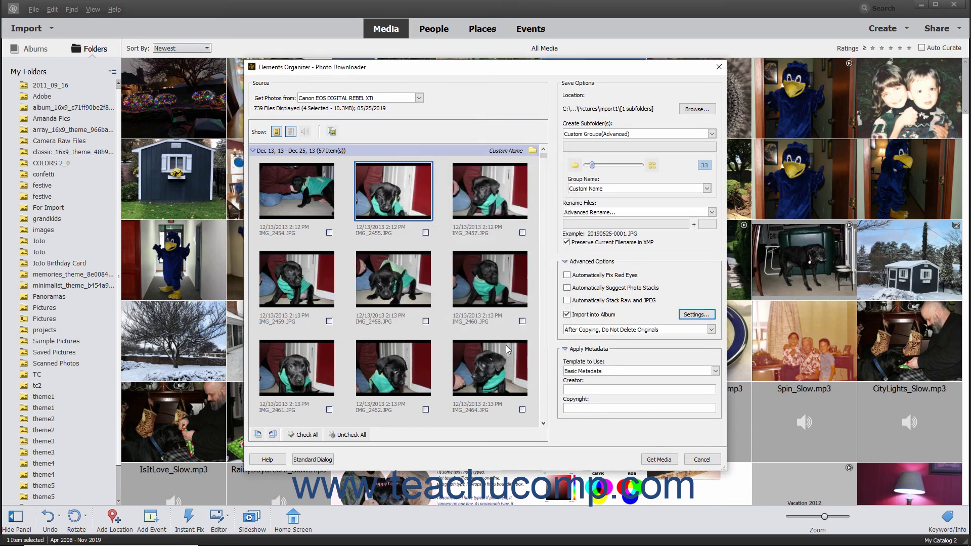
click(595, 315)
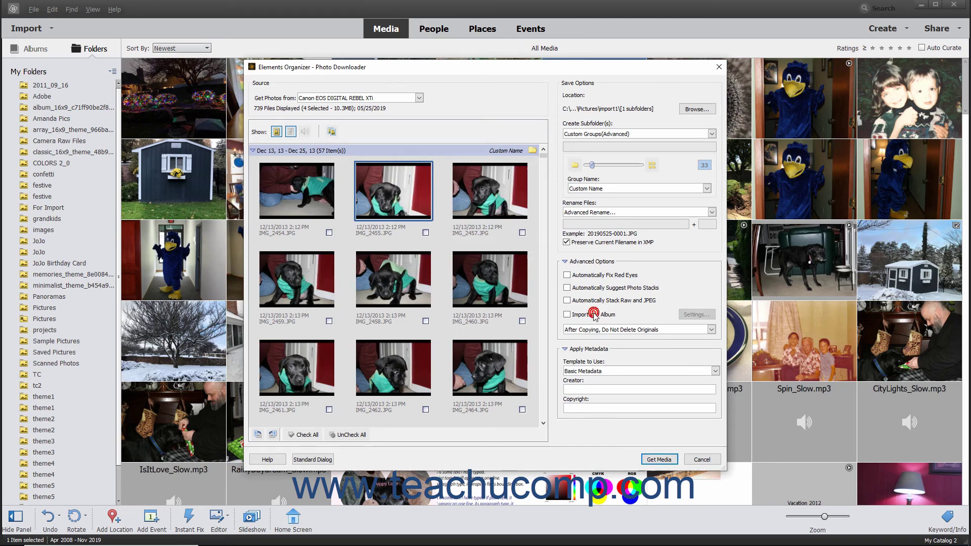
- Check the available metadata templates, keeping Basic Metadata, and look at its Creator and Copyright fields
click(715, 372)
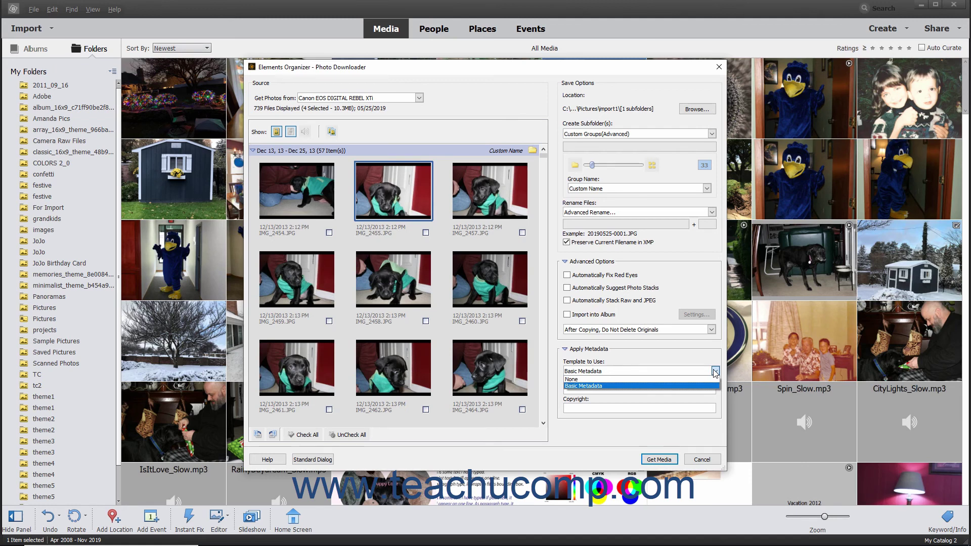
click(607, 387)
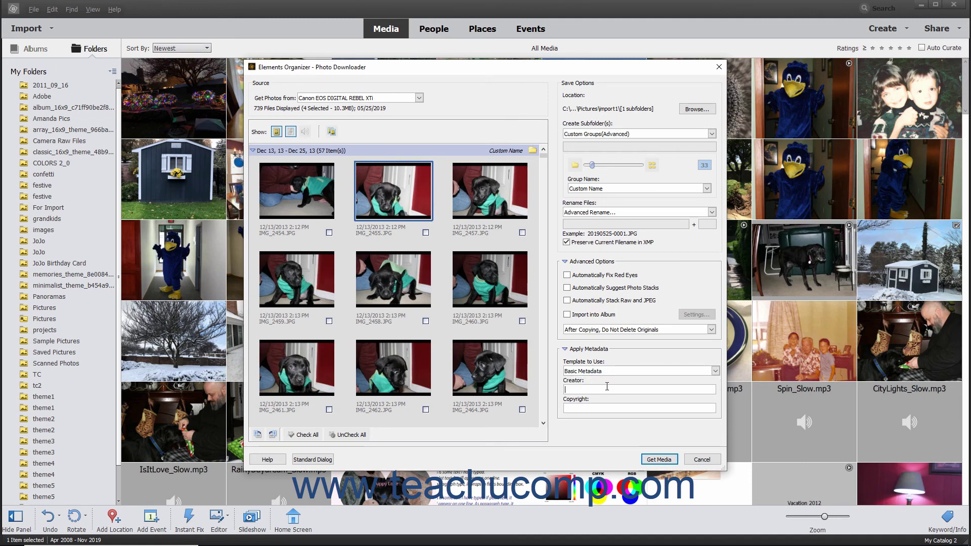
click(596, 408)
- Set subfolder creation to None and file renaming to Do not rename files
click(711, 134)
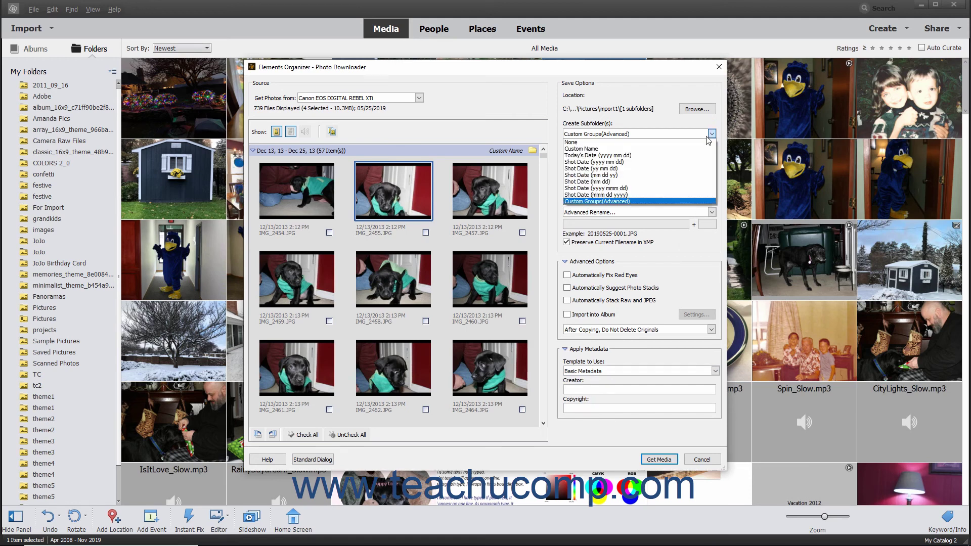
click(707, 143)
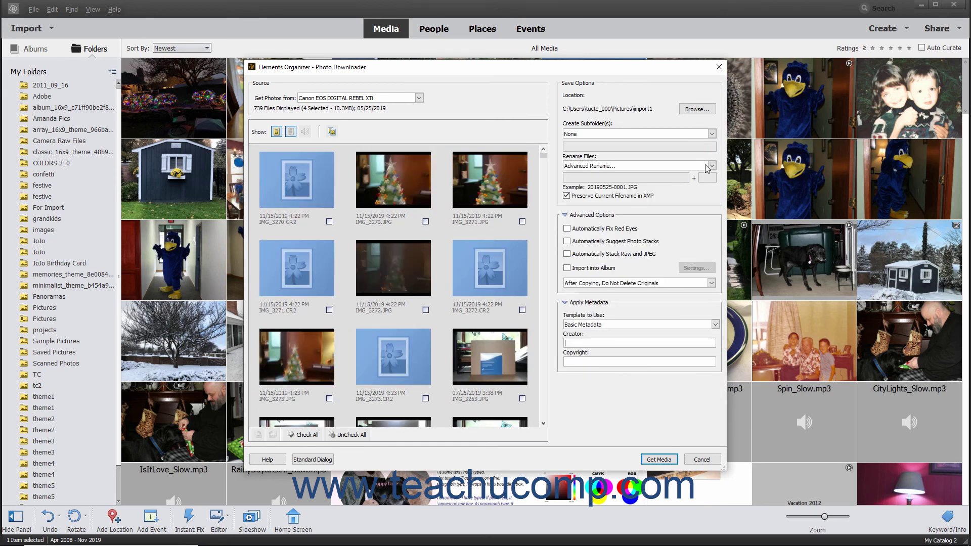
click(711, 166)
scroll(678, 202, up, 2)
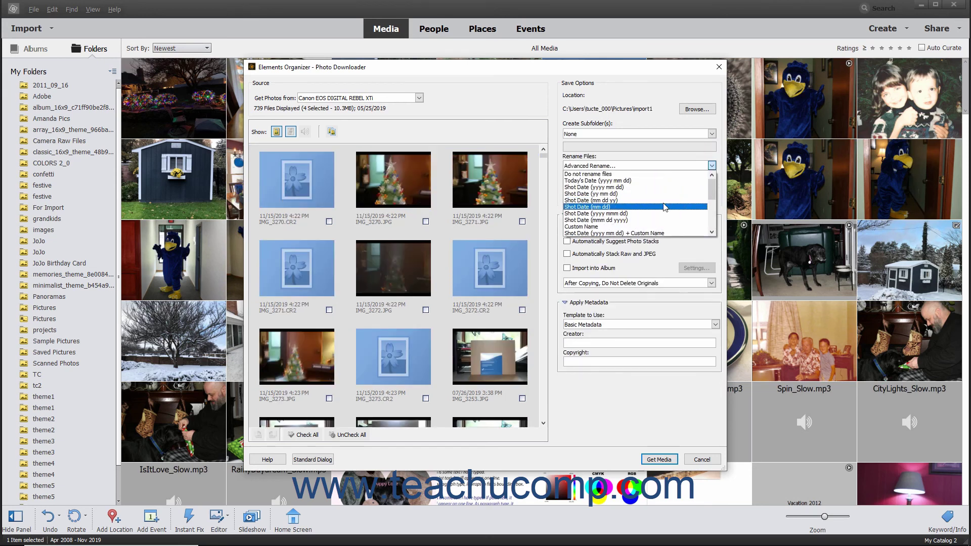
click(626, 175)
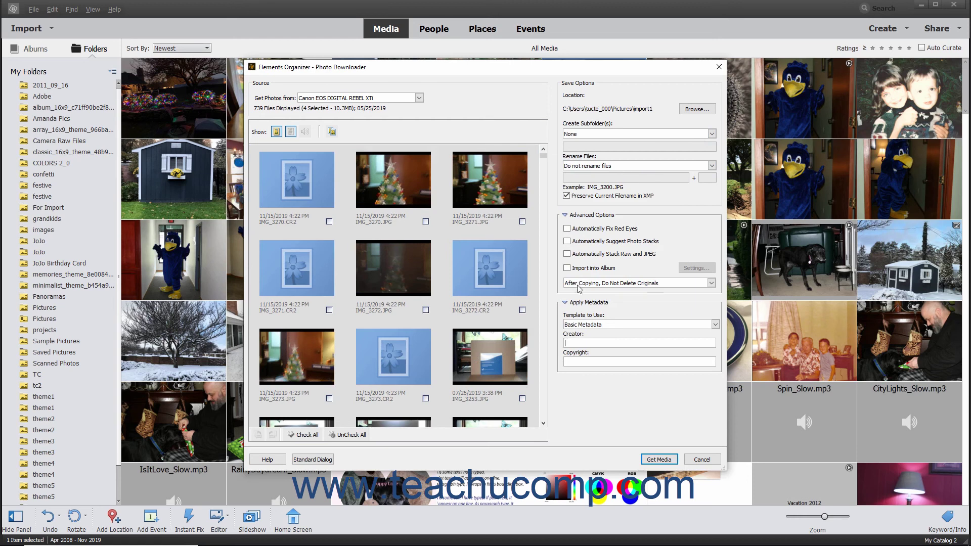
- Collapse the metadata and advanced option sections and start importing the selected photos
click(565, 303)
click(565, 216)
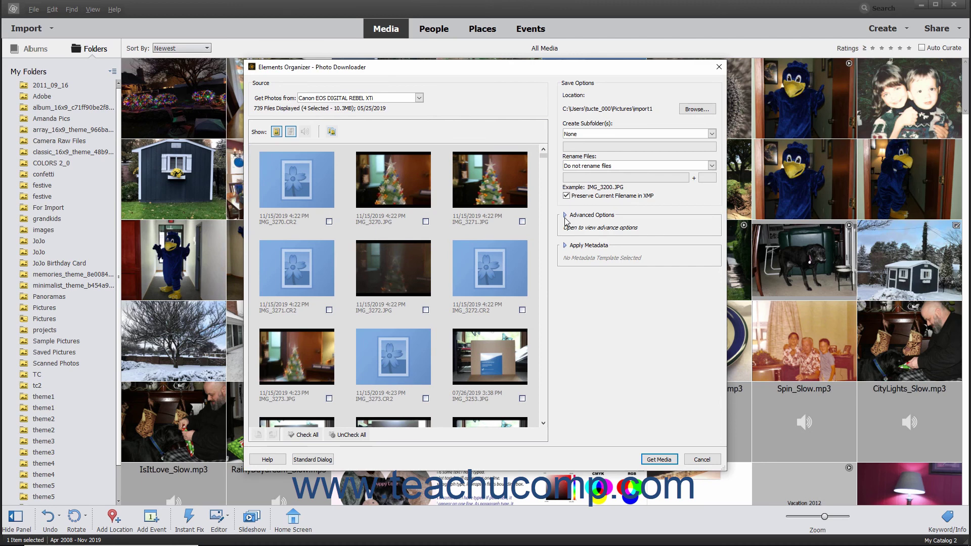
click(647, 461)
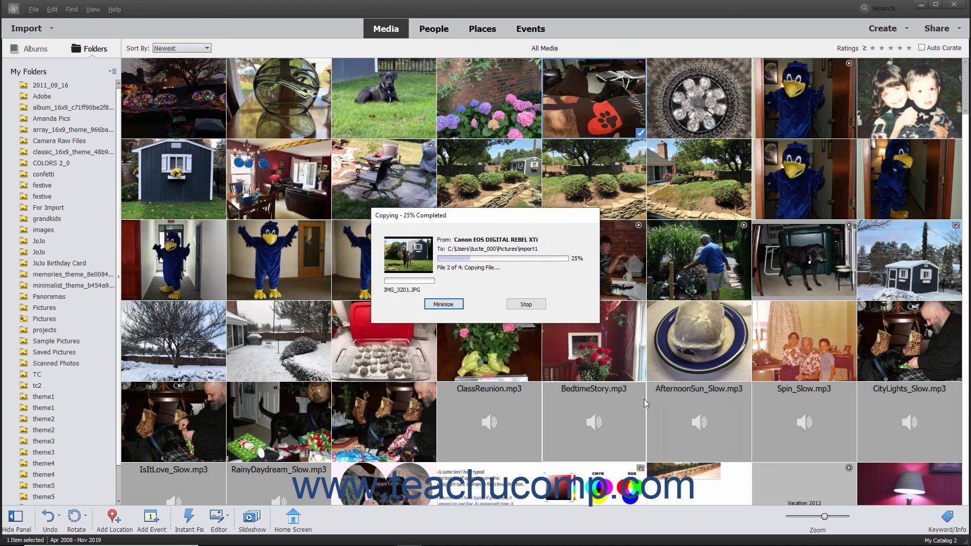